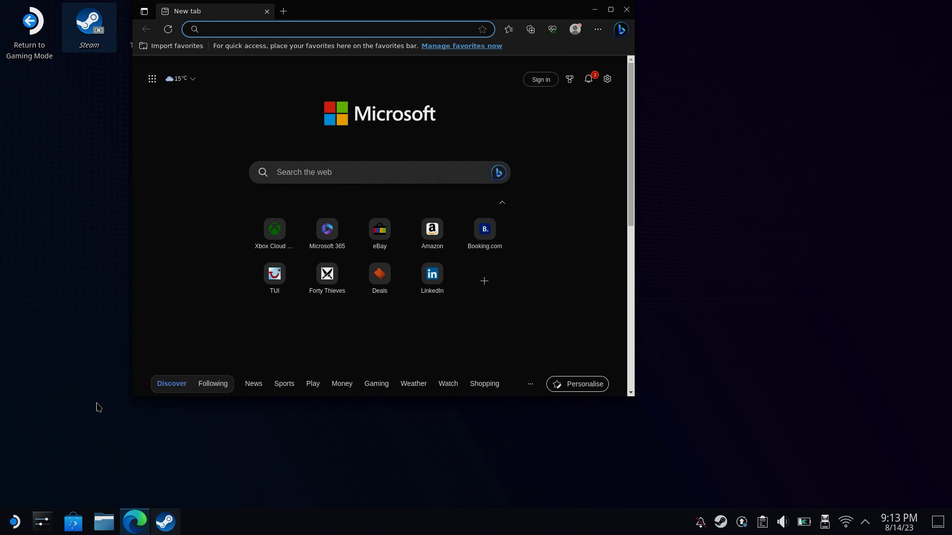
Step: Search the web for "steamgriddb" and open the SteamGridDB site from the results
left_click(304, 172)
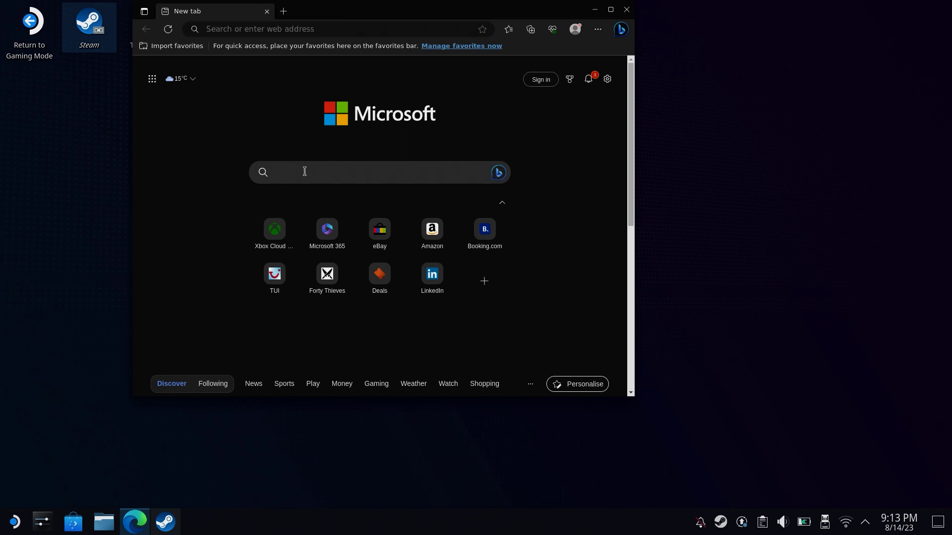
left_click(3, 307)
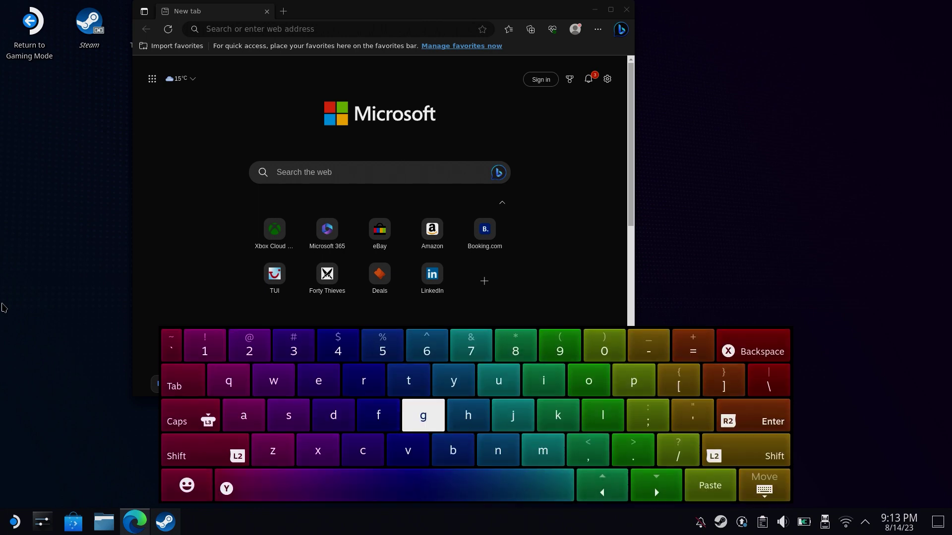
left_click(329, 170)
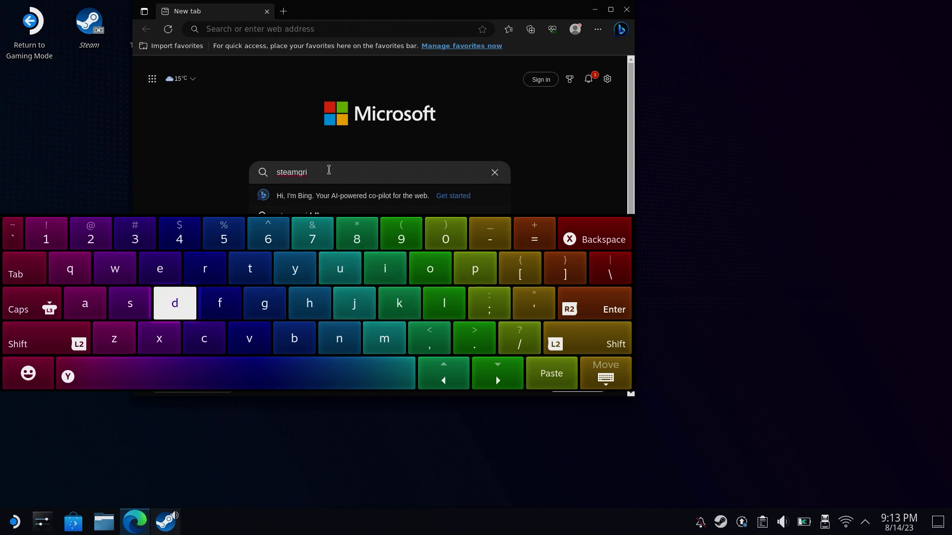
type("ddb")
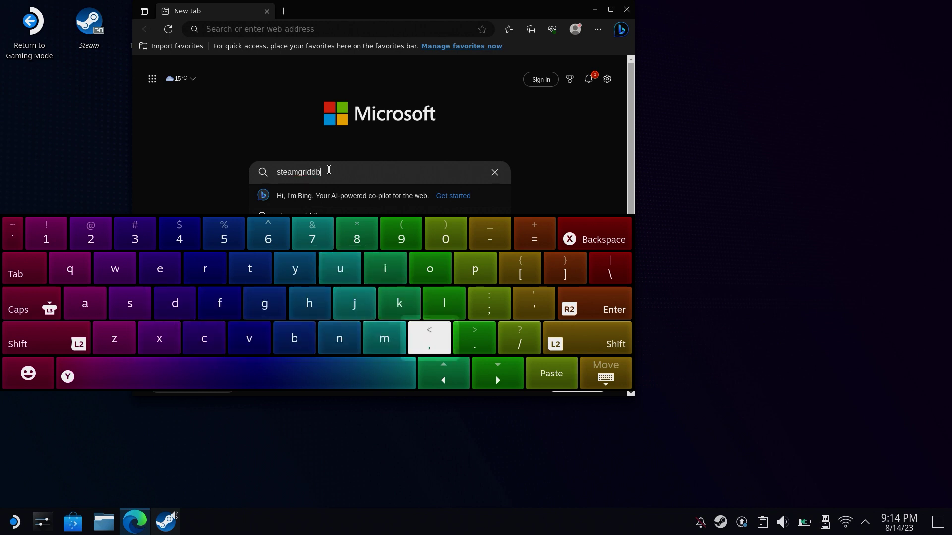
key("Return")
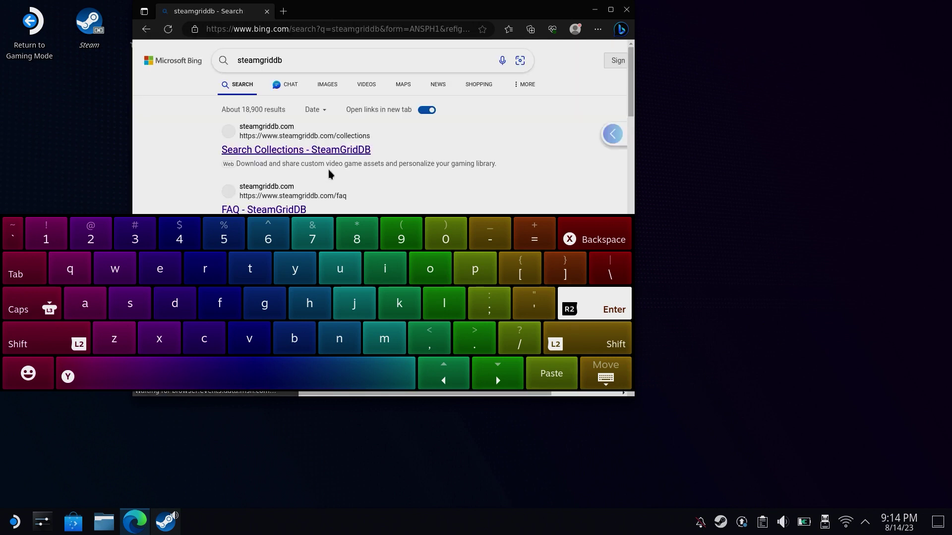
left_click(297, 150)
Step: Search SteamGridDB for "xbox game pass" artwork
type("x")
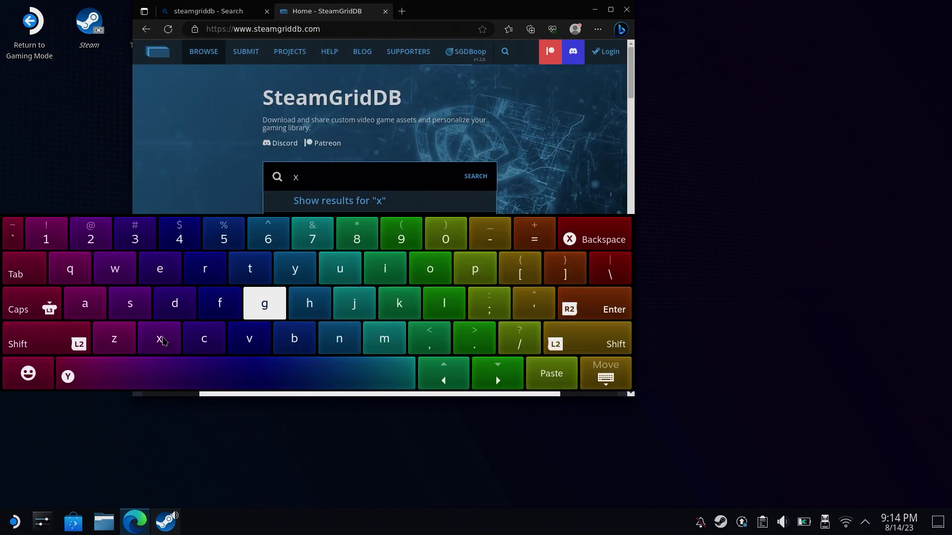
type("box ga")
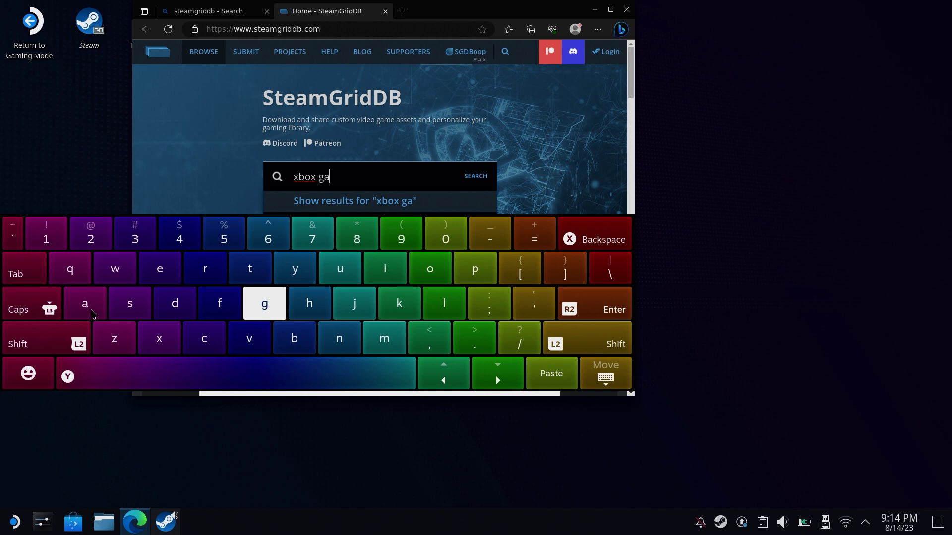
key("BackSpace")
type("me pass")
key("Return")
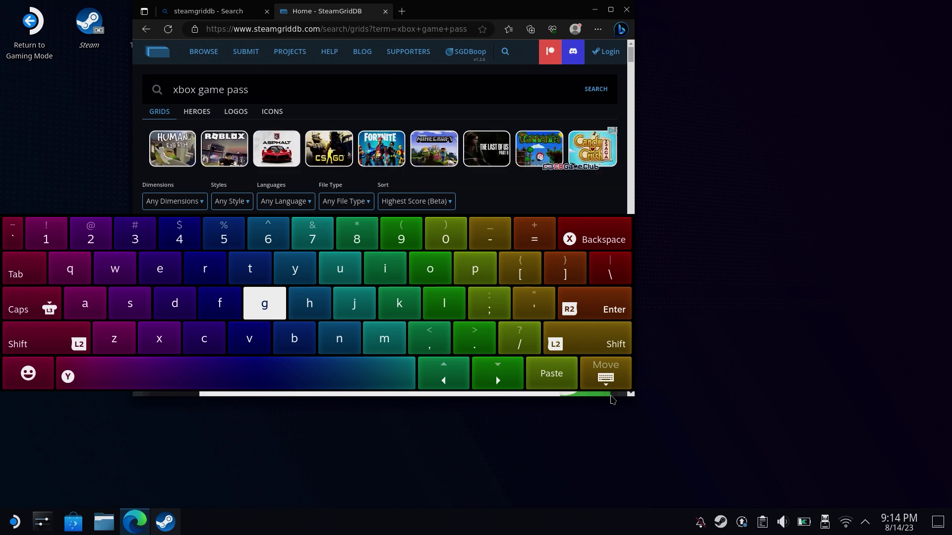
Step: Filter the grids to the 600x900 Steam Vertical dimension and open the full-size light green Xbox Game Pass cover
left_click(182, 203)
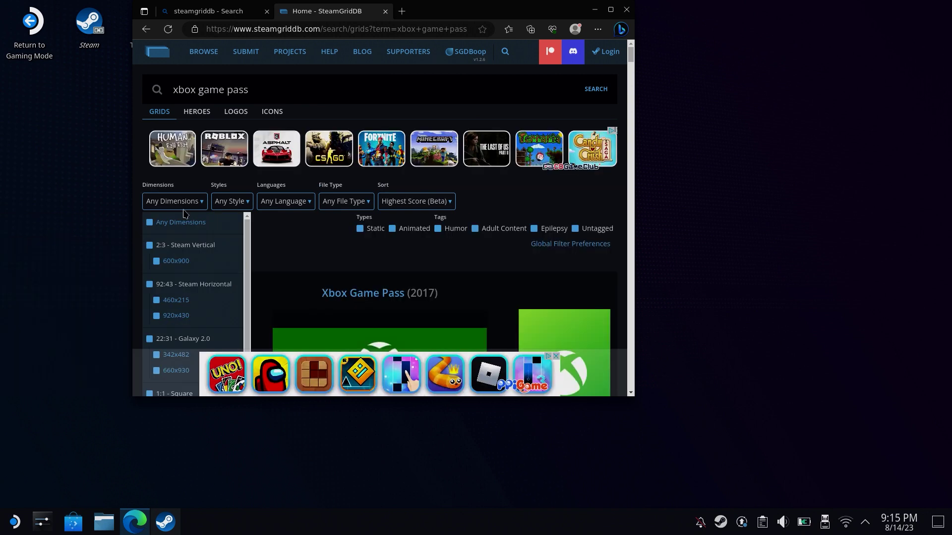
scroll(228, 257, "down", 3)
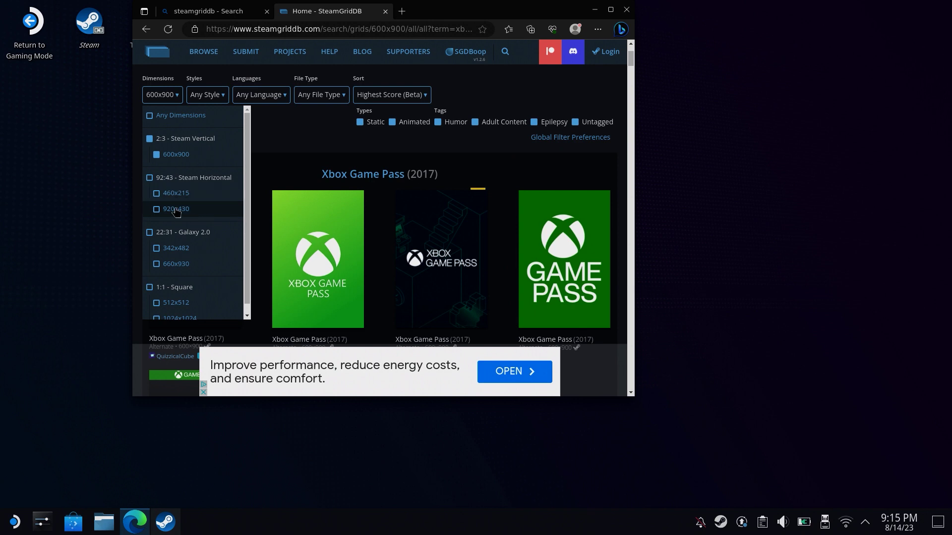
right_click(304, 246)
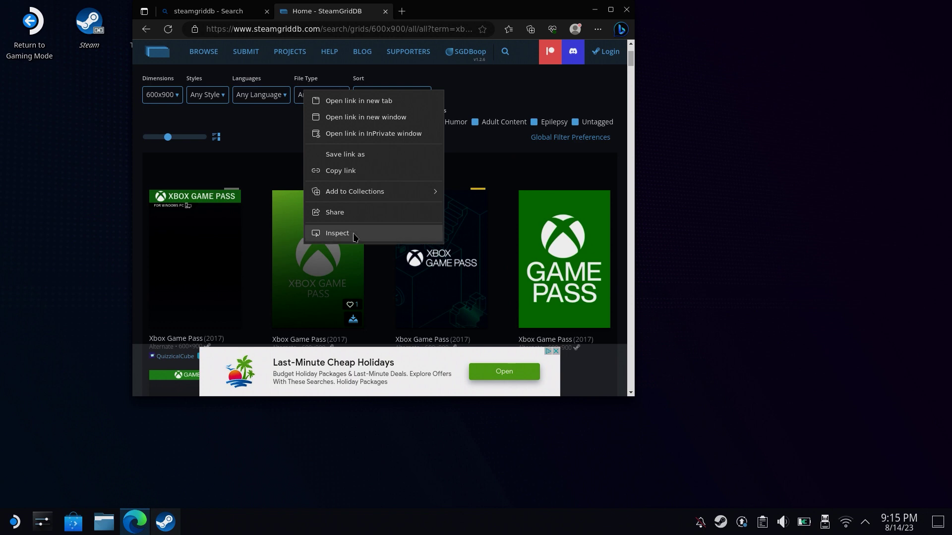
left_click(375, 284)
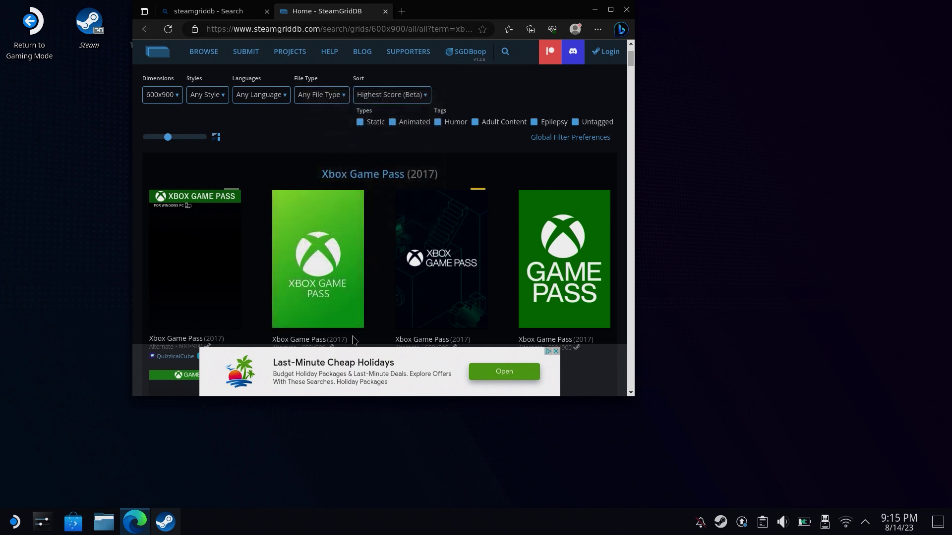
left_click(354, 322)
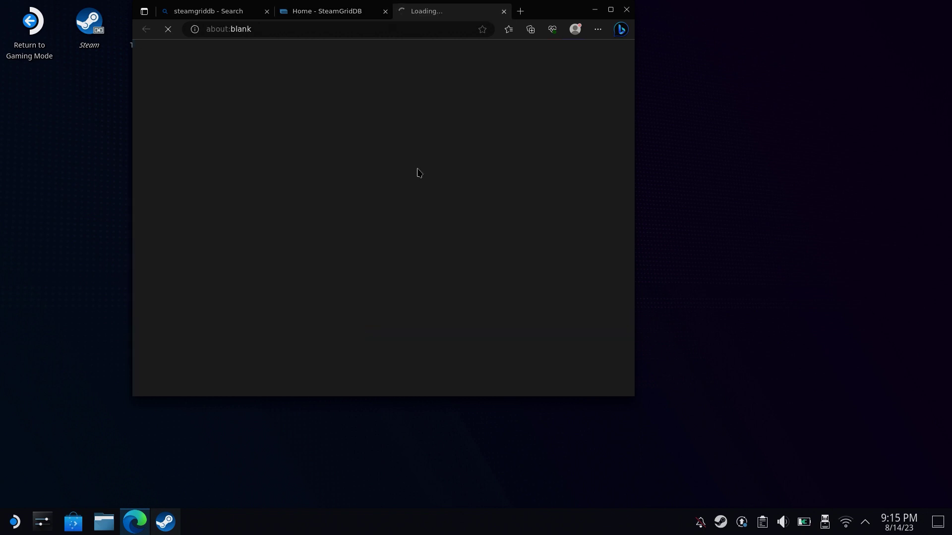
Step: Save the full-size cover image as a PNG in the Documents folder, keeping its suggested file name
right_click(414, 142)
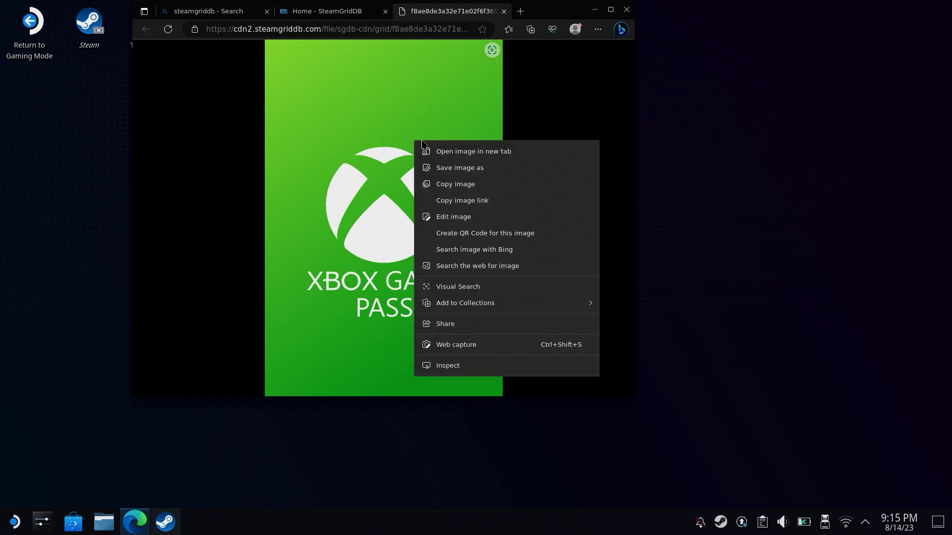
left_click(489, 170)
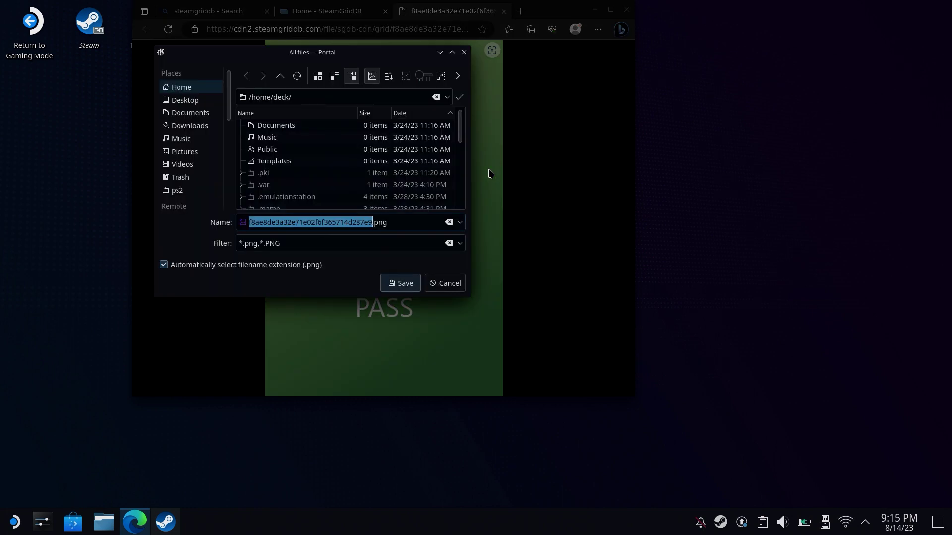
double_click(276, 126)
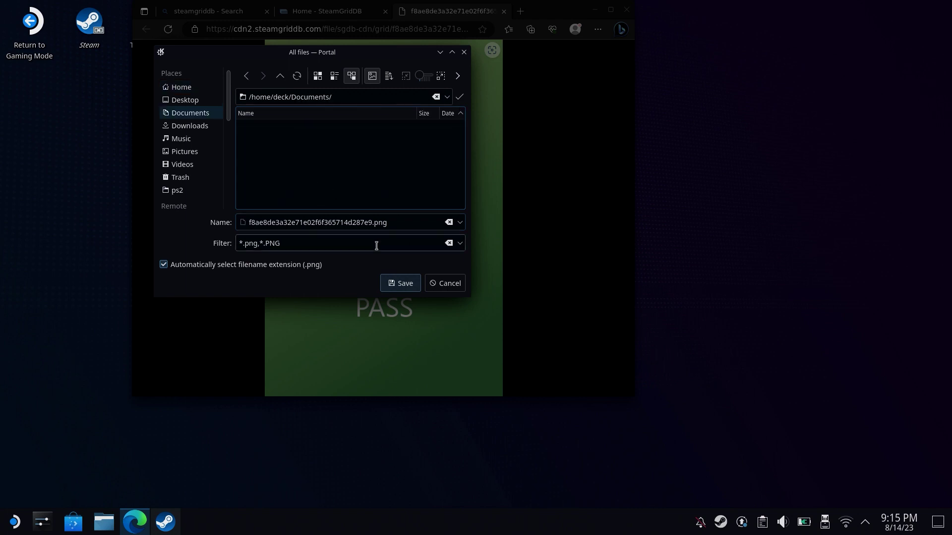
left_click(373, 223)
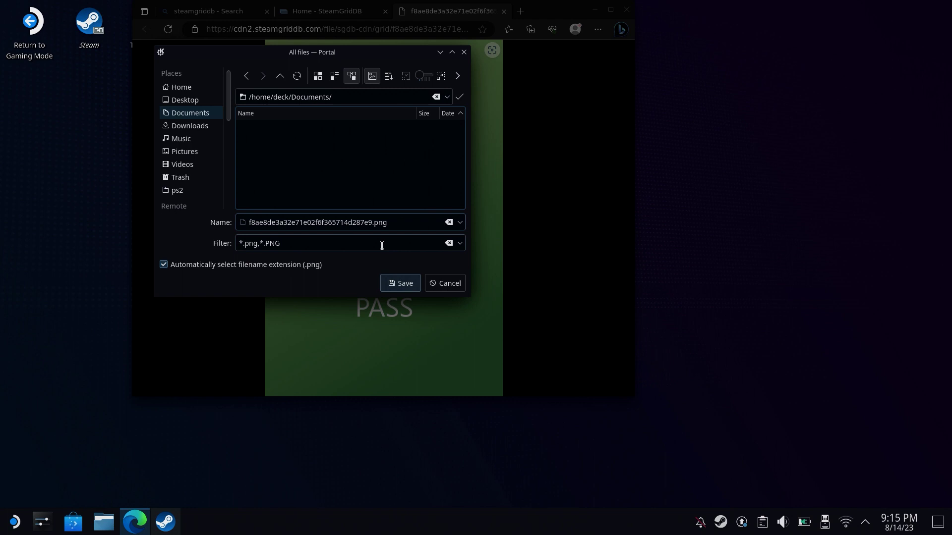
left_click(400, 285)
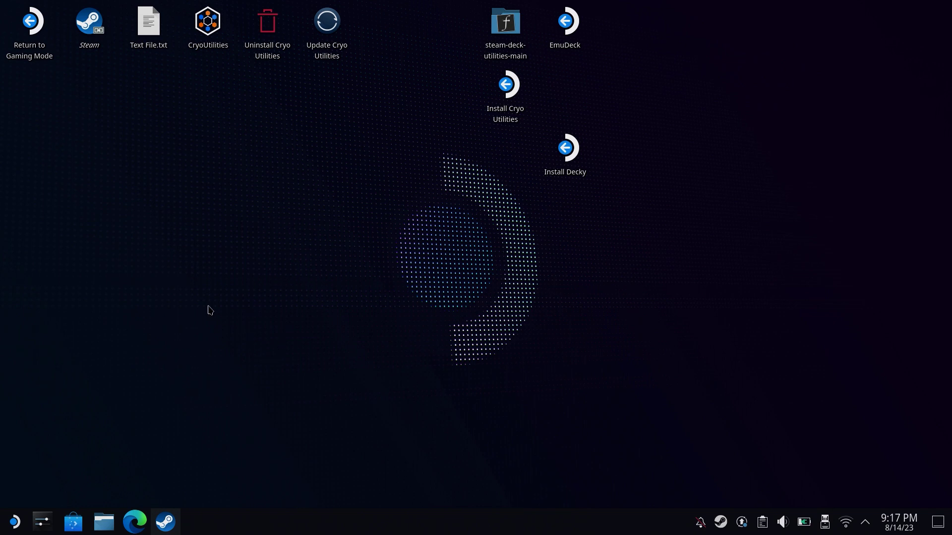
Step: Switch to Steam and set the Xbox Gamepass page's custom background to 8c64e2e0d90d40b57093254a83e19a29.png from Documents, clearing the JPEG file filter
left_click(178, 520)
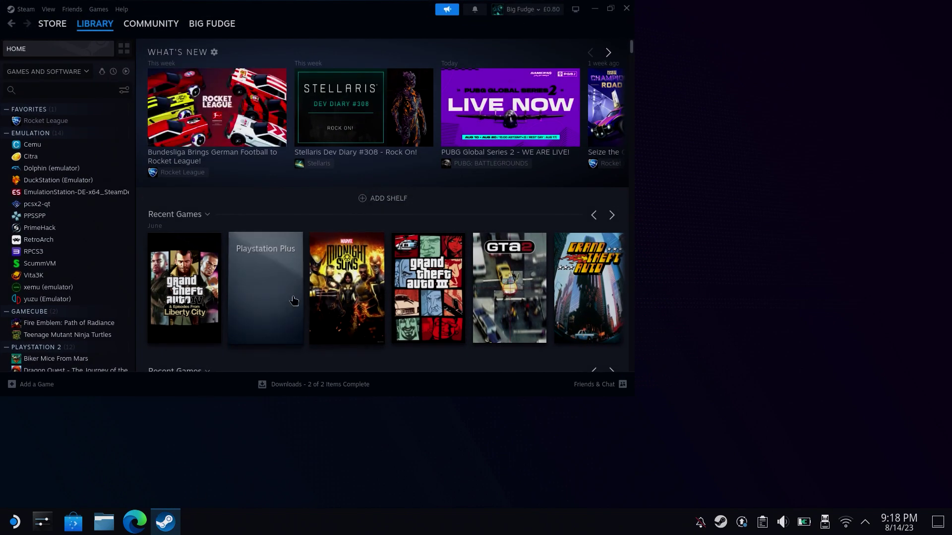
left_click(622, 293)
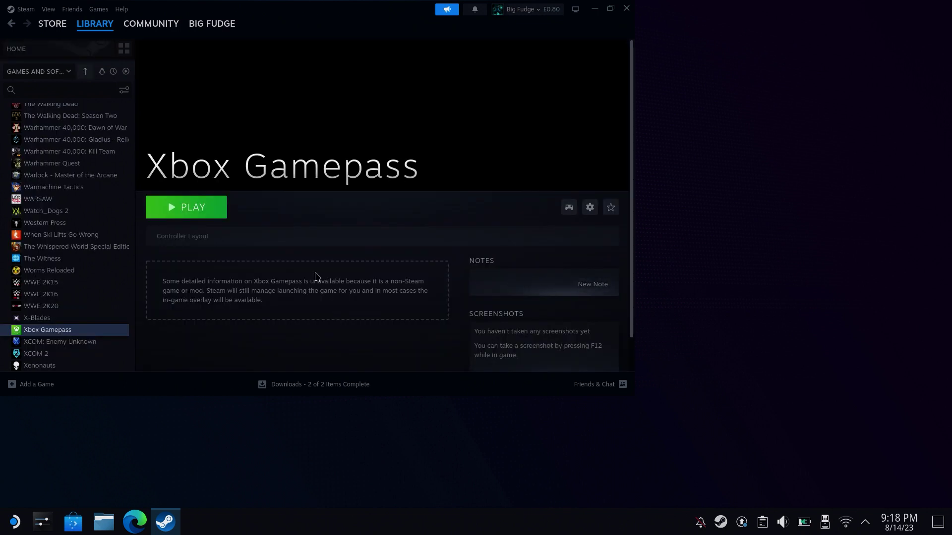
right_click(327, 90)
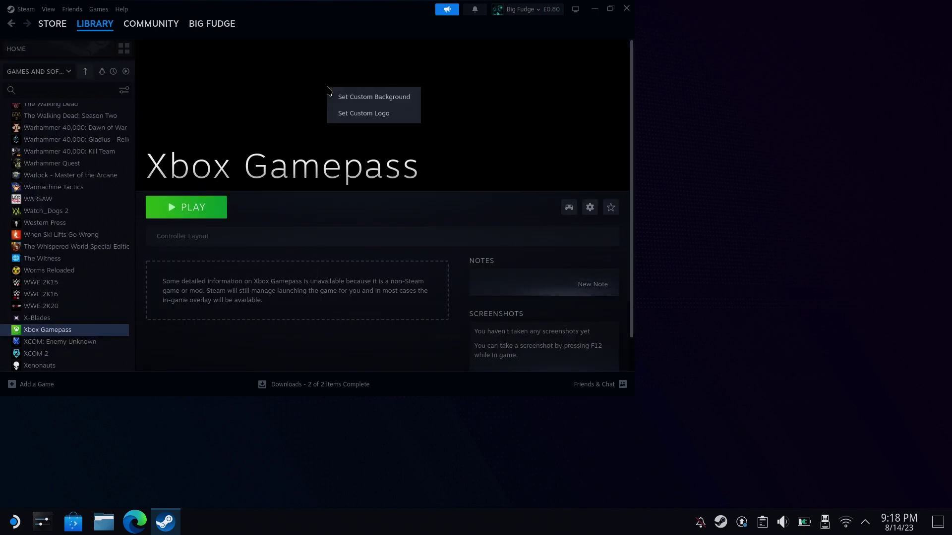
left_click(367, 97)
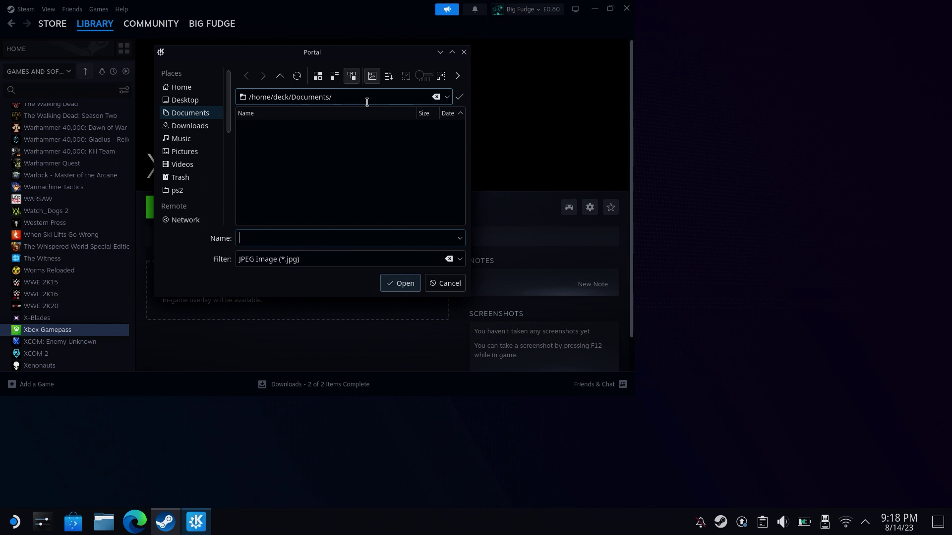
left_click(449, 259)
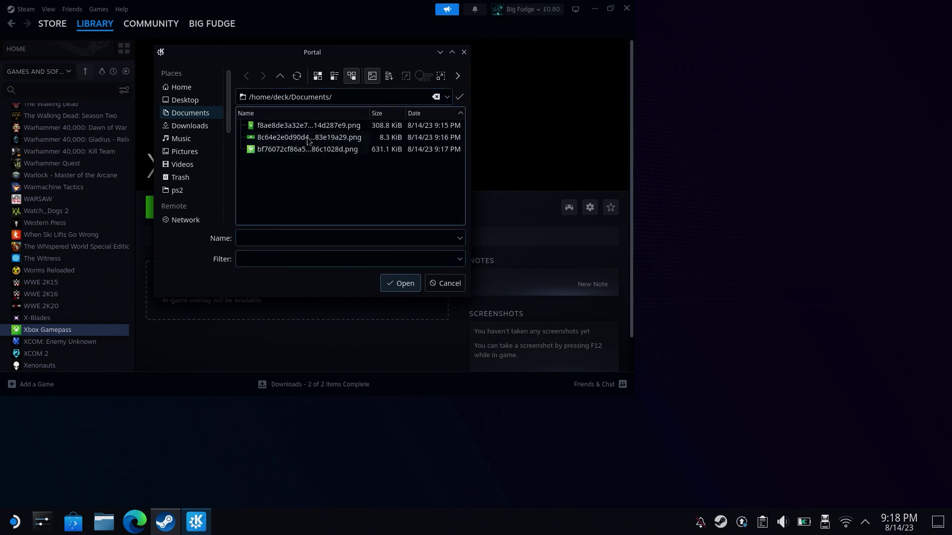
left_click(304, 138)
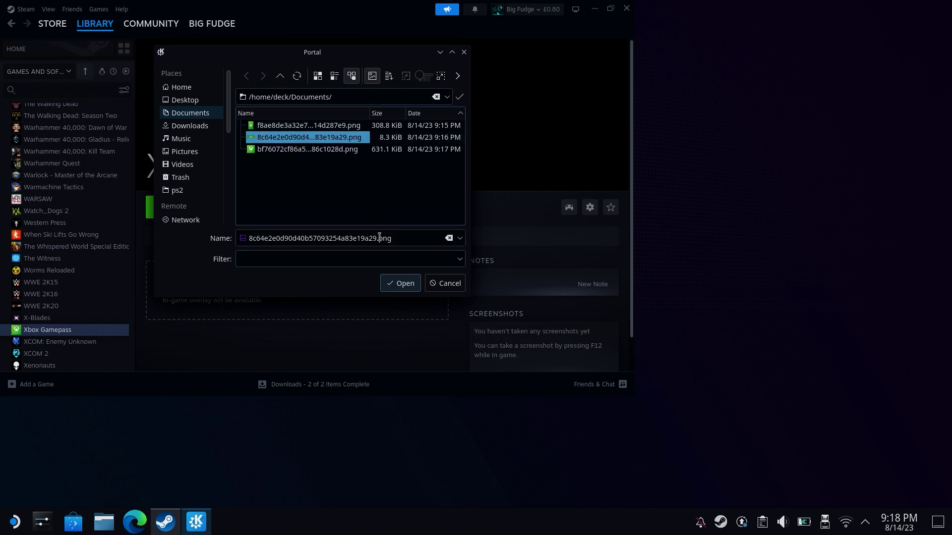
left_click(400, 288)
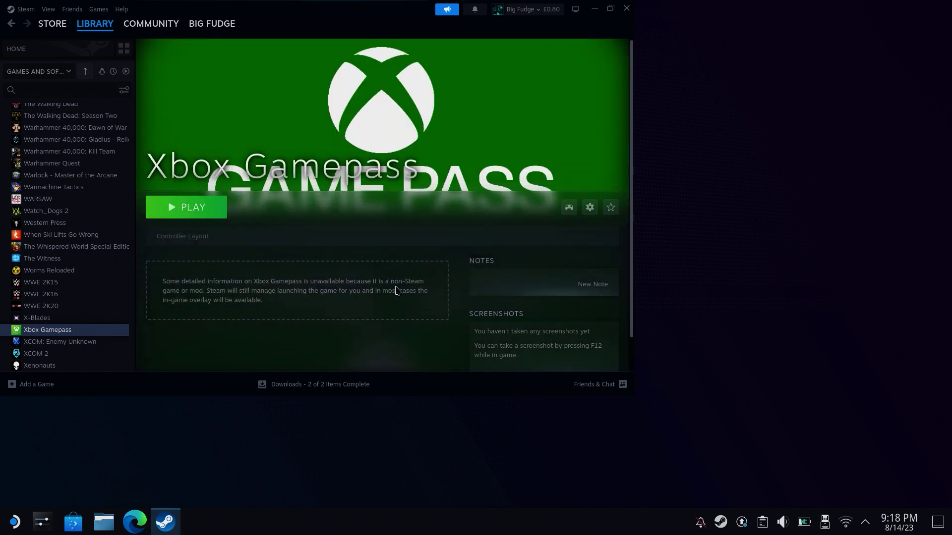
Step: Set the custom logo of the Xbox Gamepass page to the square bf76072cf86a5...86c1028d.png image from Documents
right_click(269, 113)
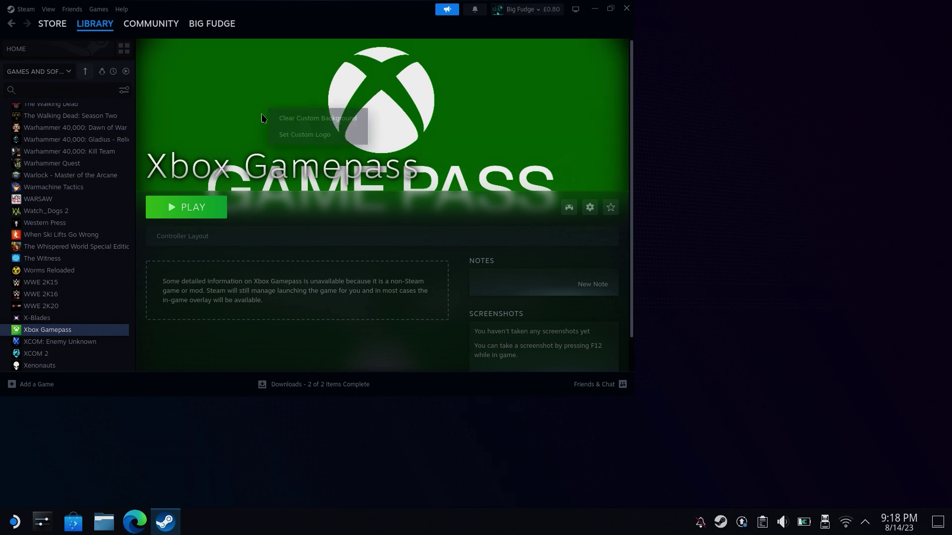
left_click(304, 134)
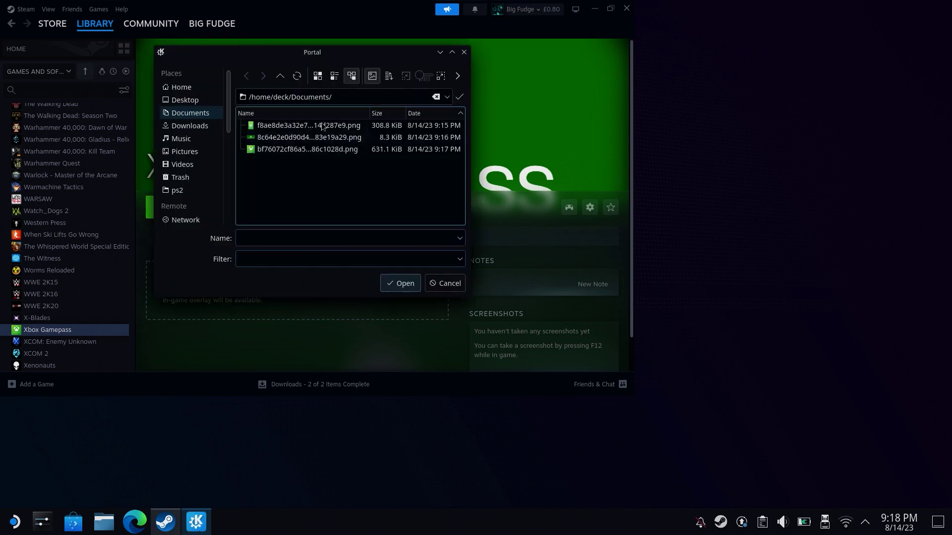
double_click(334, 152)
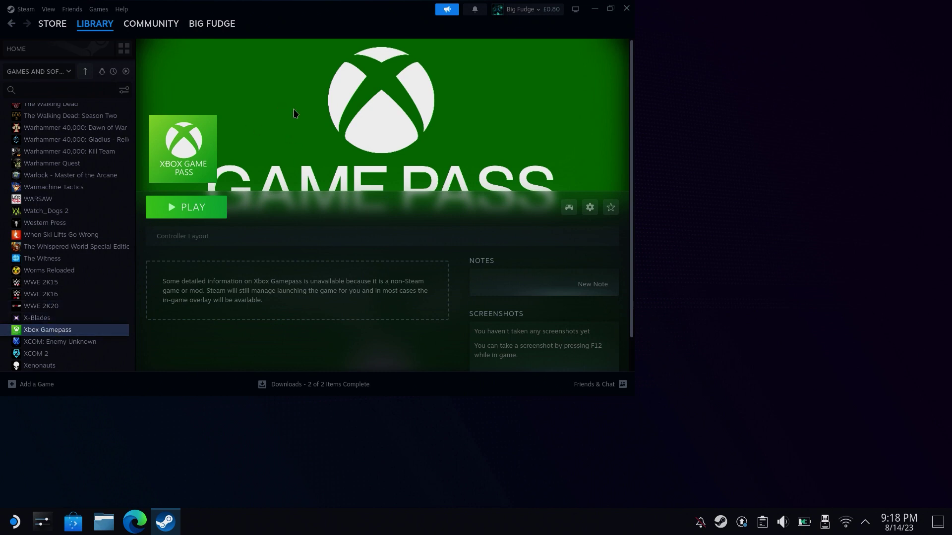
Step: From the library home, choose bf76072cf86a5...86c1028d.png as the shortcut icon in Xbox Gamepass's properties and close them
left_click(16, 49)
right_click(502, 270)
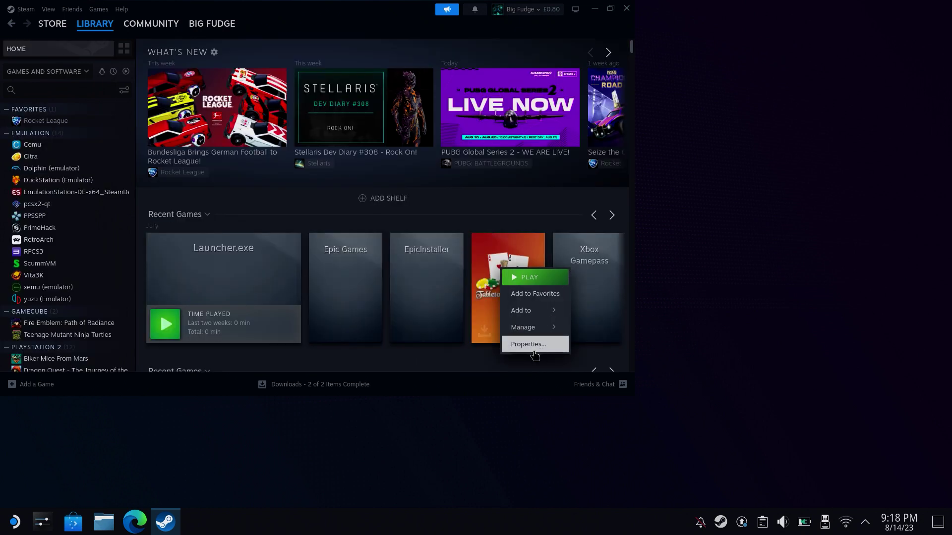
left_click(534, 350)
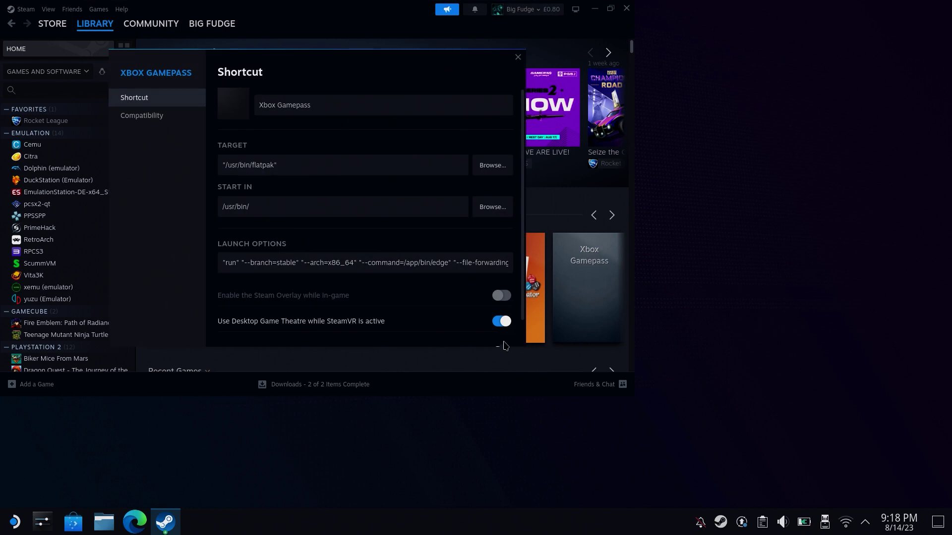
left_click(242, 111)
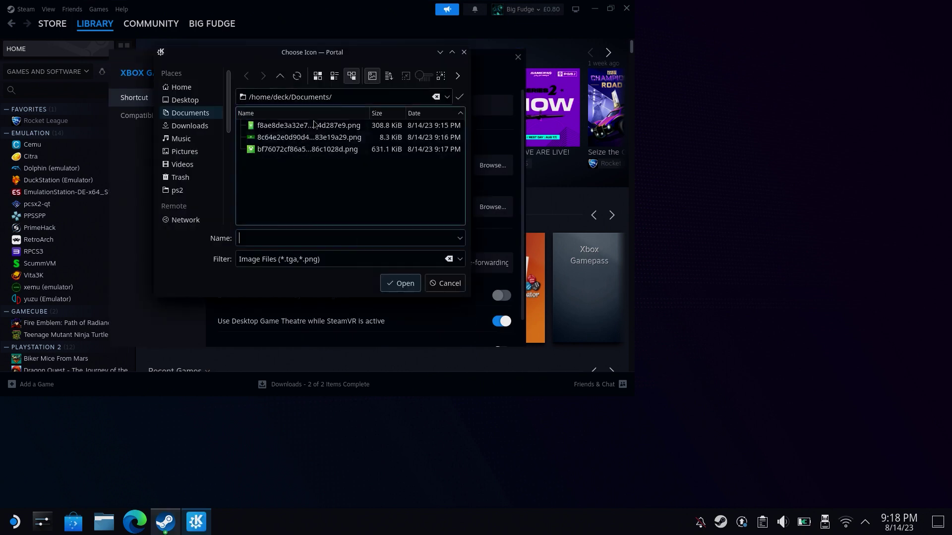
left_click(307, 150)
left_click(403, 284)
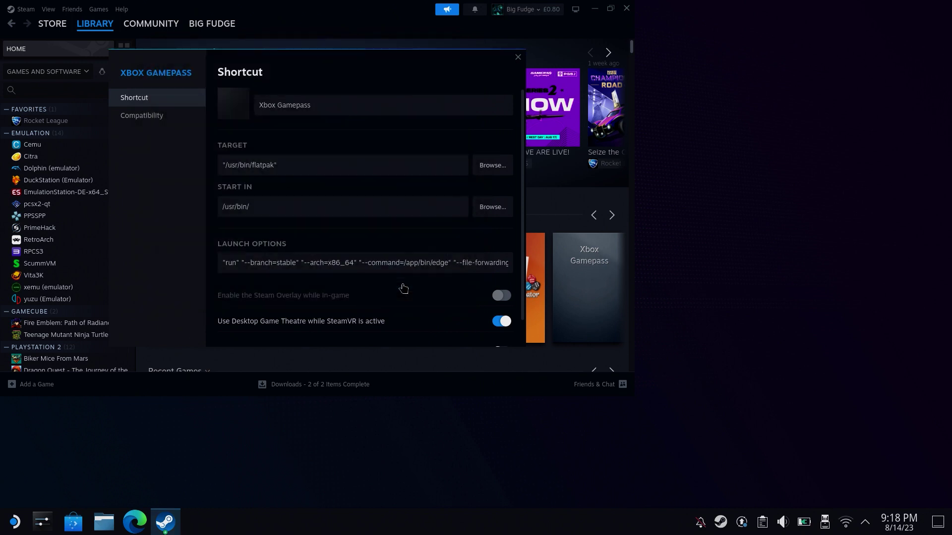
key("Escape")
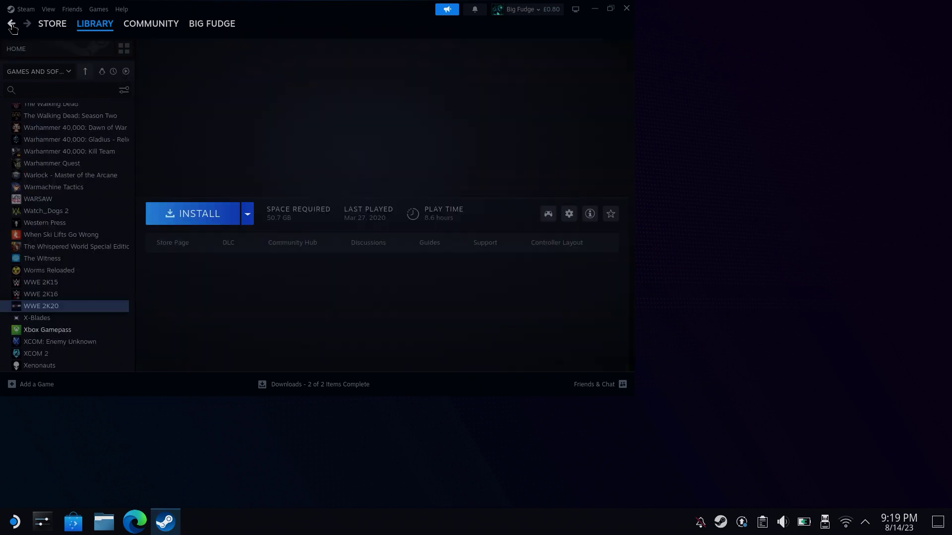
Step: From the library home, set the Xbox Gamepass cover's custom artwork to f8ae8de3a32e71e02f6f365714d287e9.png from Documents, clearing the JPEG file filter
left_click(12, 25)
left_click(11, 25)
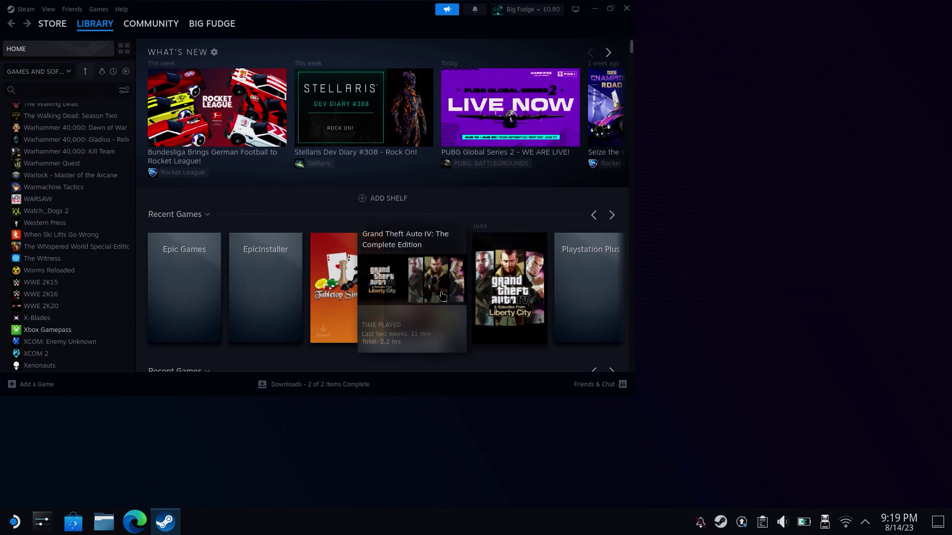
right_click(442, 294)
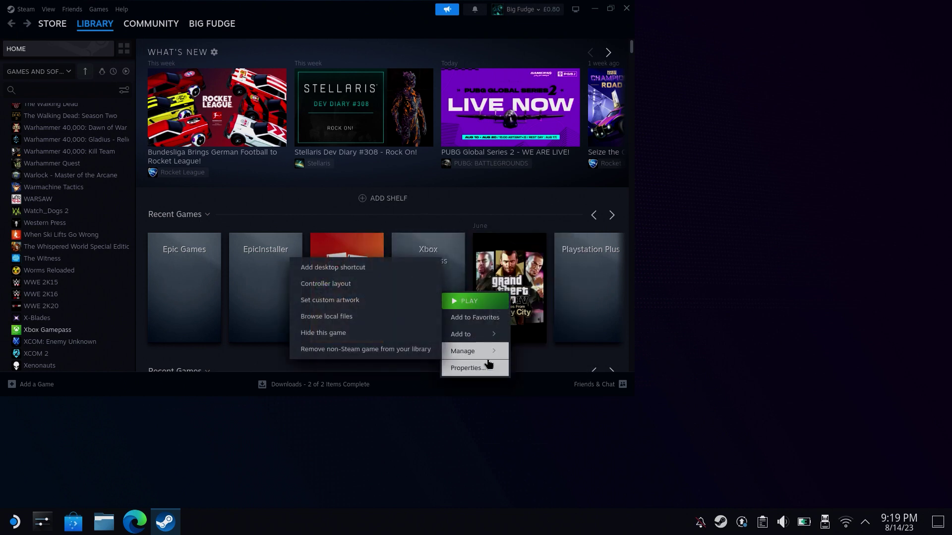
mouse_move(485, 351)
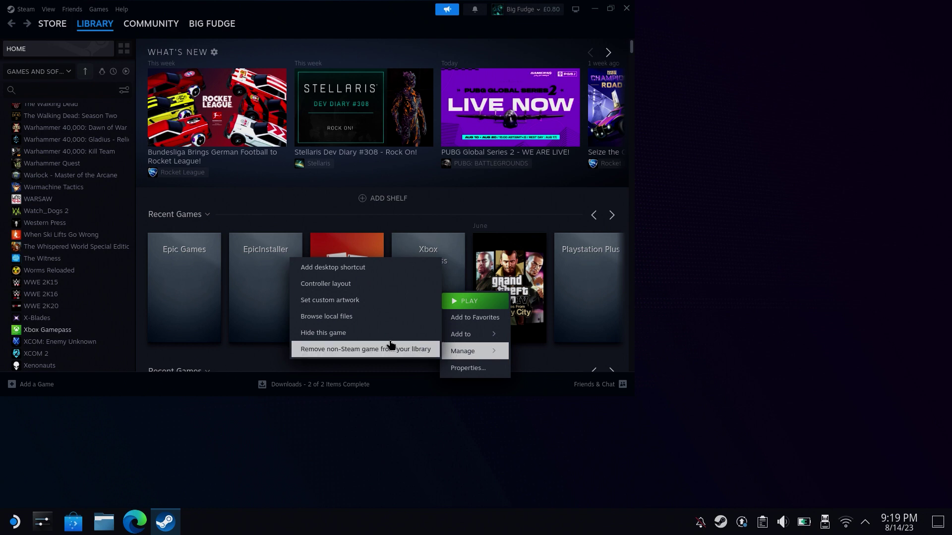
left_click(384, 310)
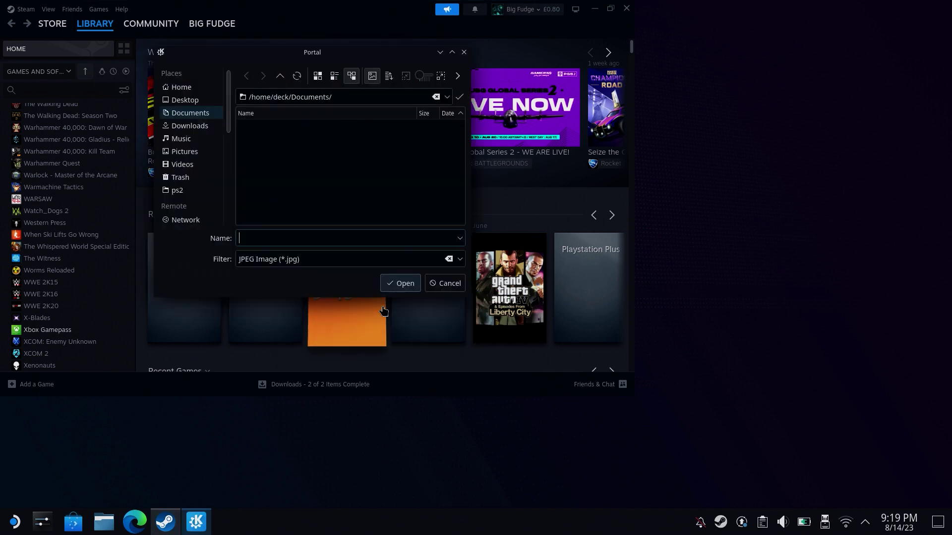
left_click(449, 258)
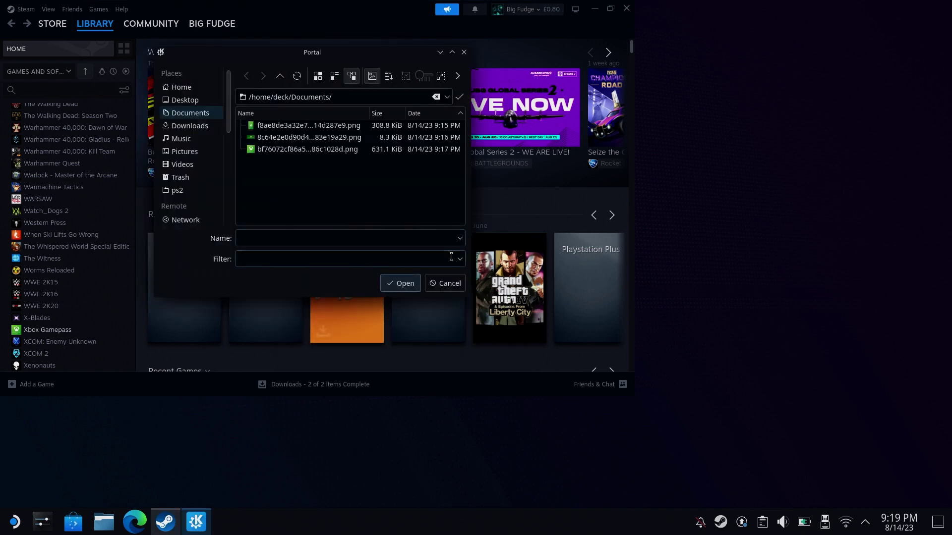
left_click(300, 126)
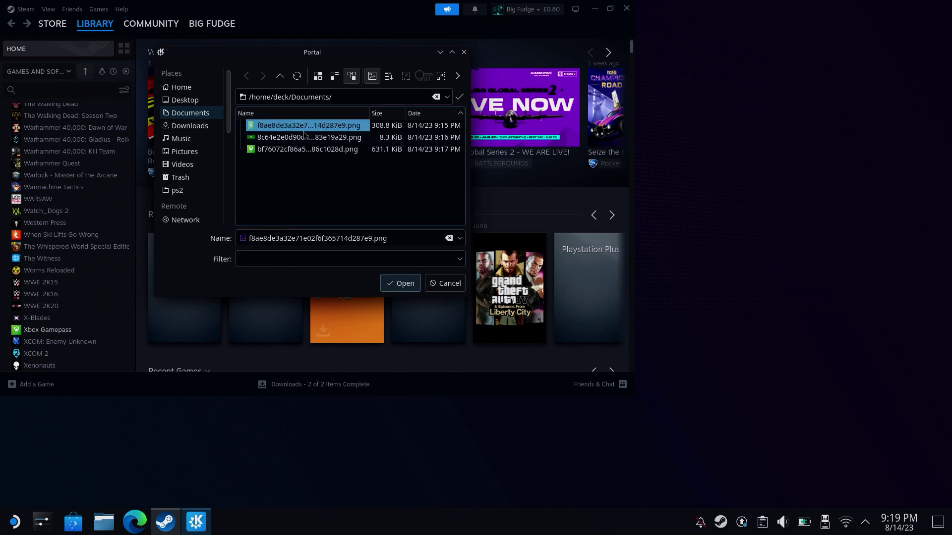
left_click(399, 284)
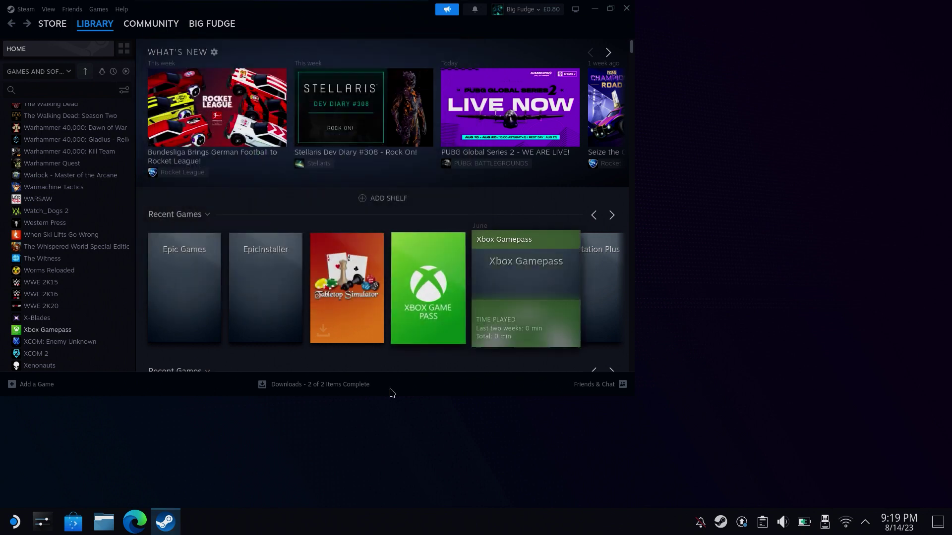
Step: Open the Xbox Gamepass page from Recent Games in Gaming Mode to check its custom artwork
left_click(420, 332)
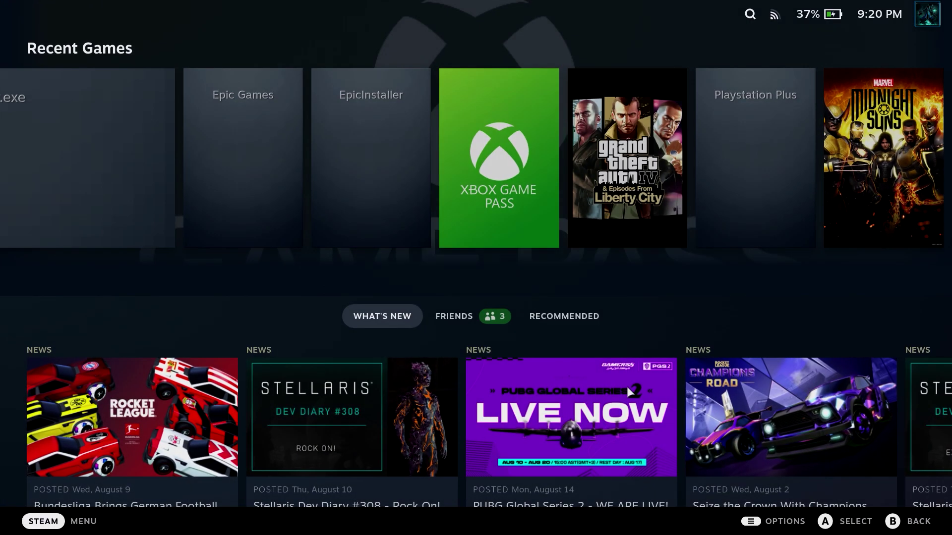
key("Return")
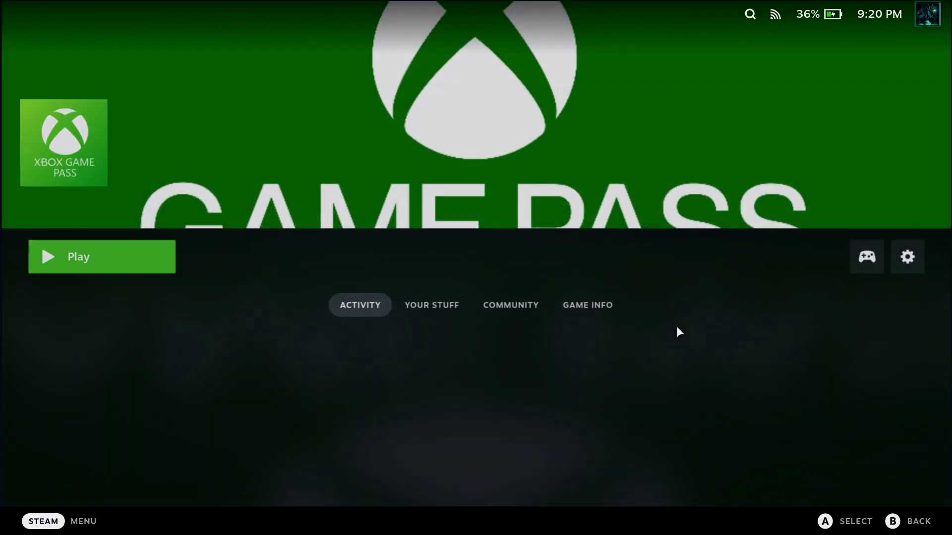